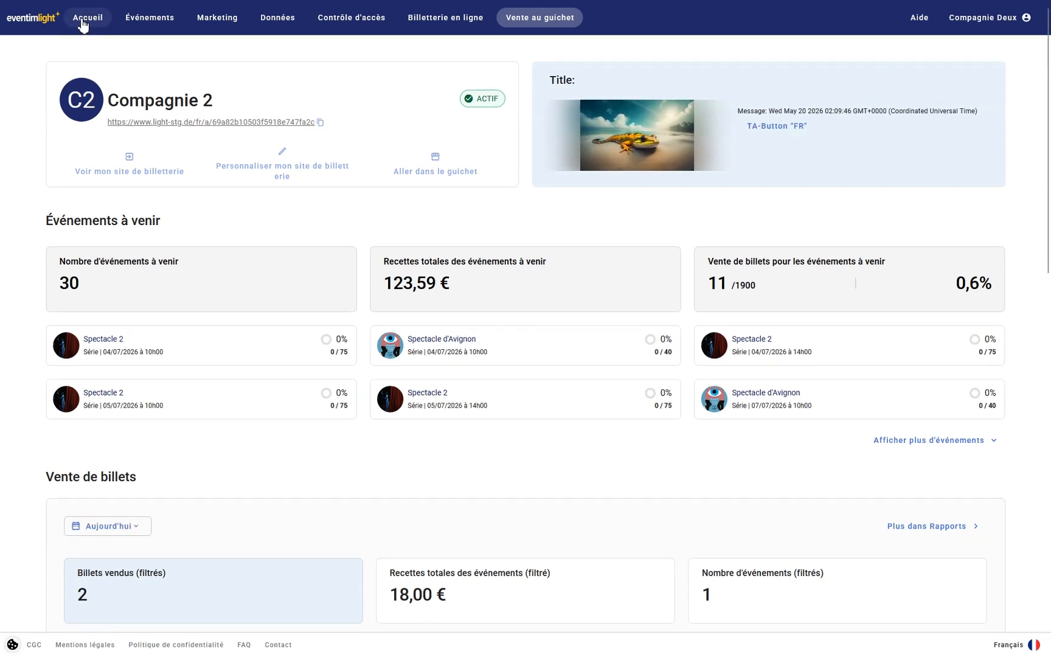
Switch from the company dashboard to the 'Vente au guichet' box-office sales page
{"action": "left_click", "coordinate": [551, 30]}
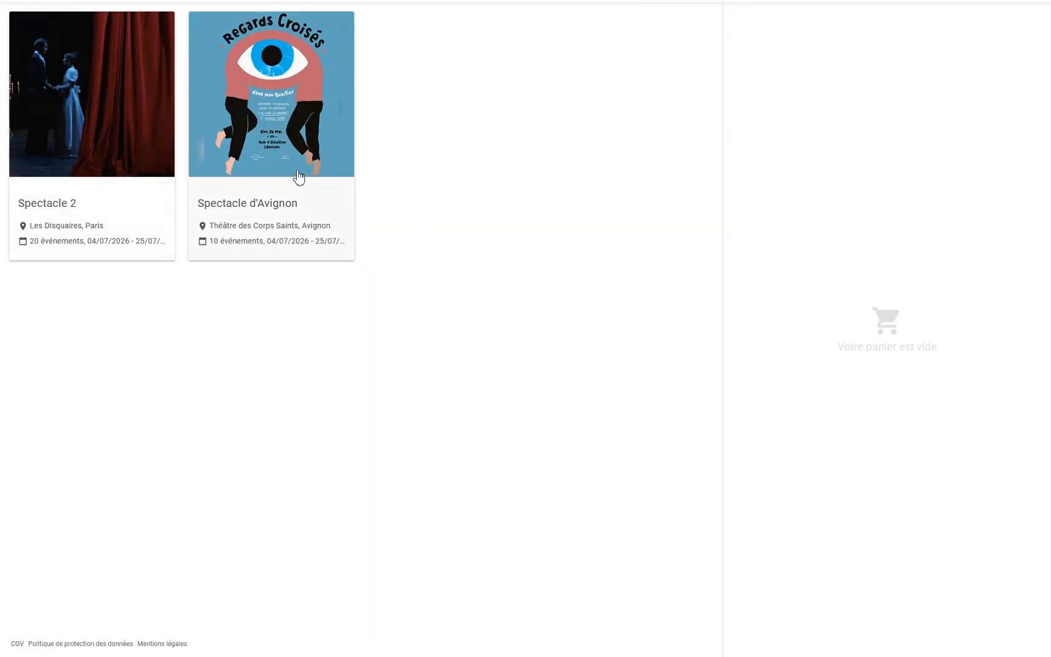
Pick the 16/07/2026 10h00 Spectacle d'Avignon performance from the July calendar and reserve it
{"action": "left_click", "coordinate": [298, 176]}
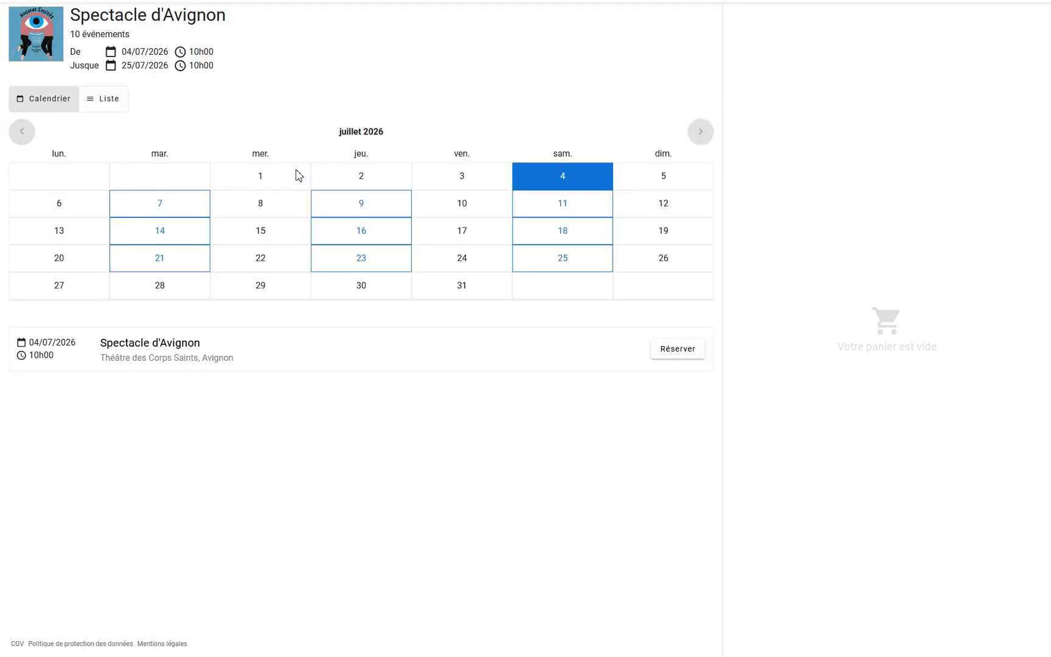
{"action": "left_click", "coordinate": [393, 241]}
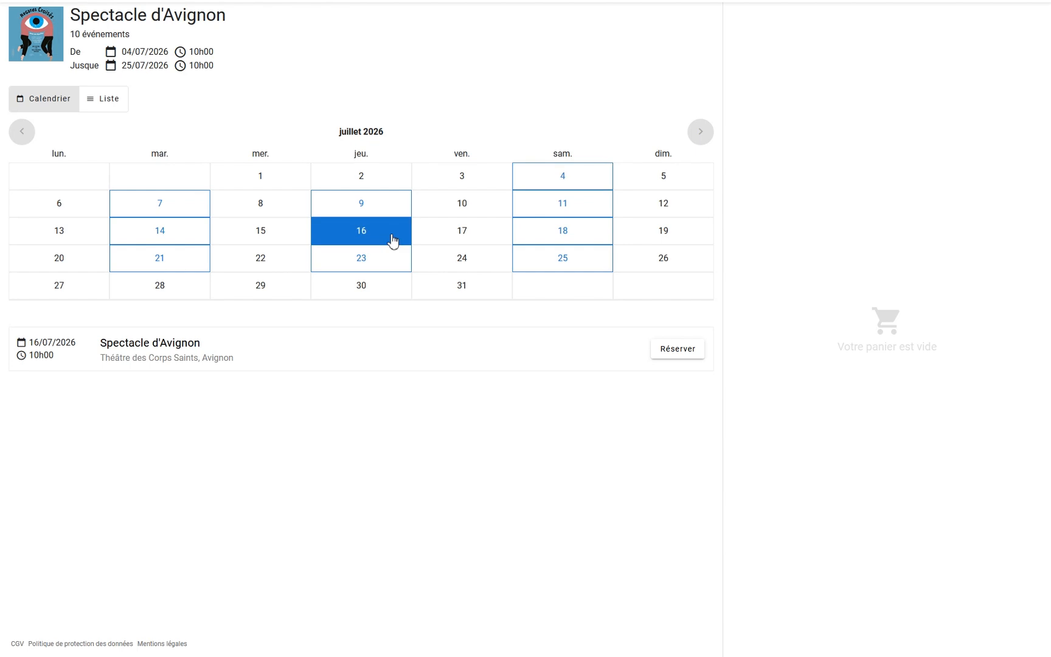
{"action": "left_click", "coordinate": [118, 107]}
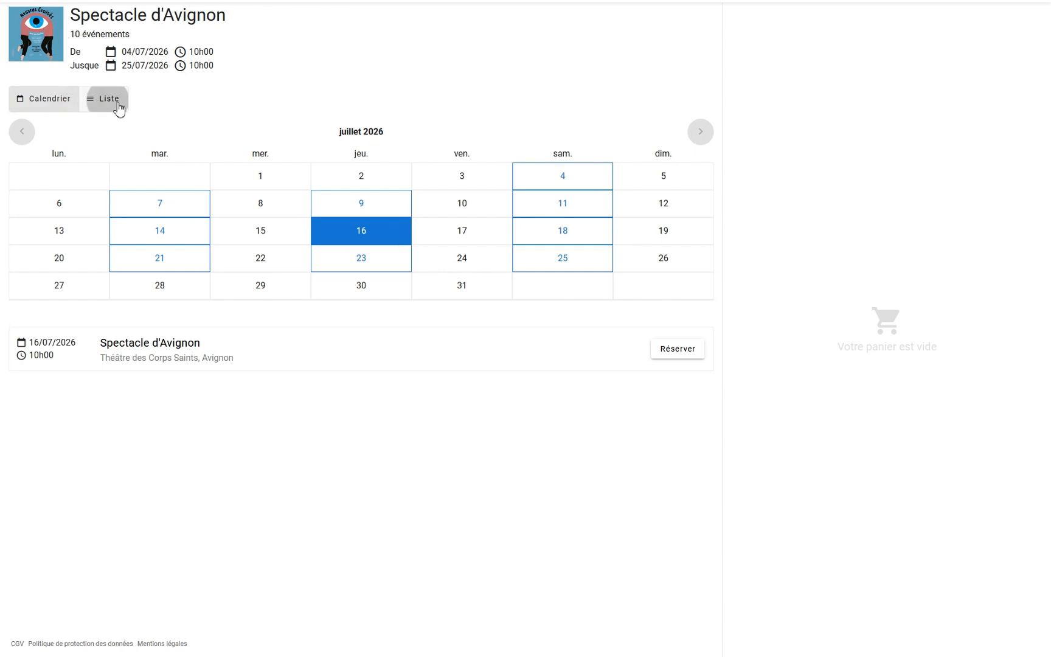
{"action": "left_click", "coordinate": [34, 101]}
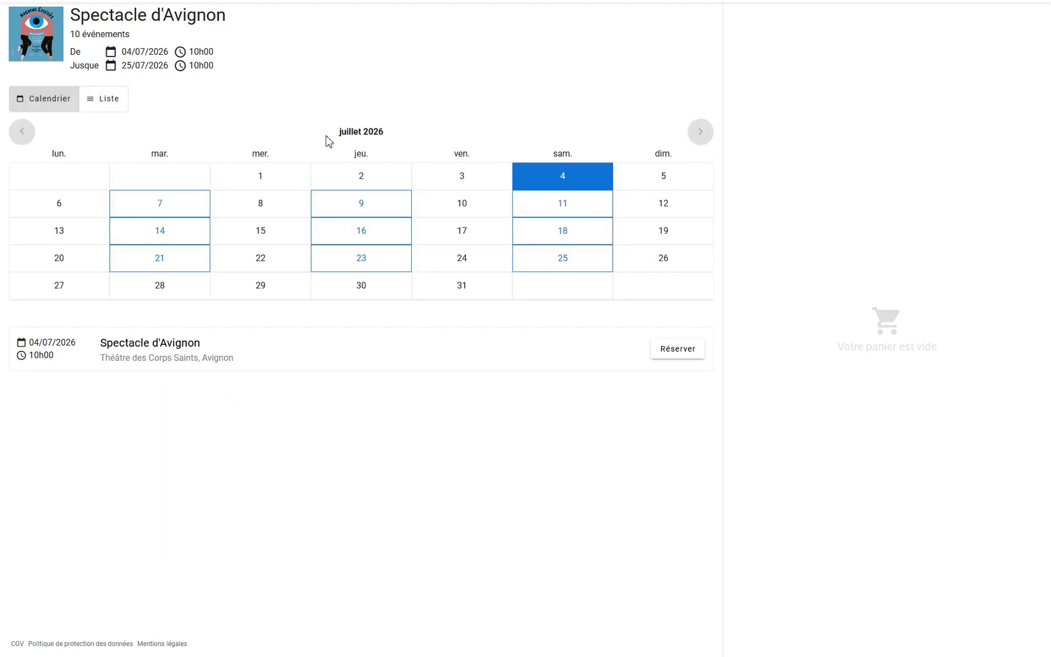
{"action": "left_click", "coordinate": [348, 228]}
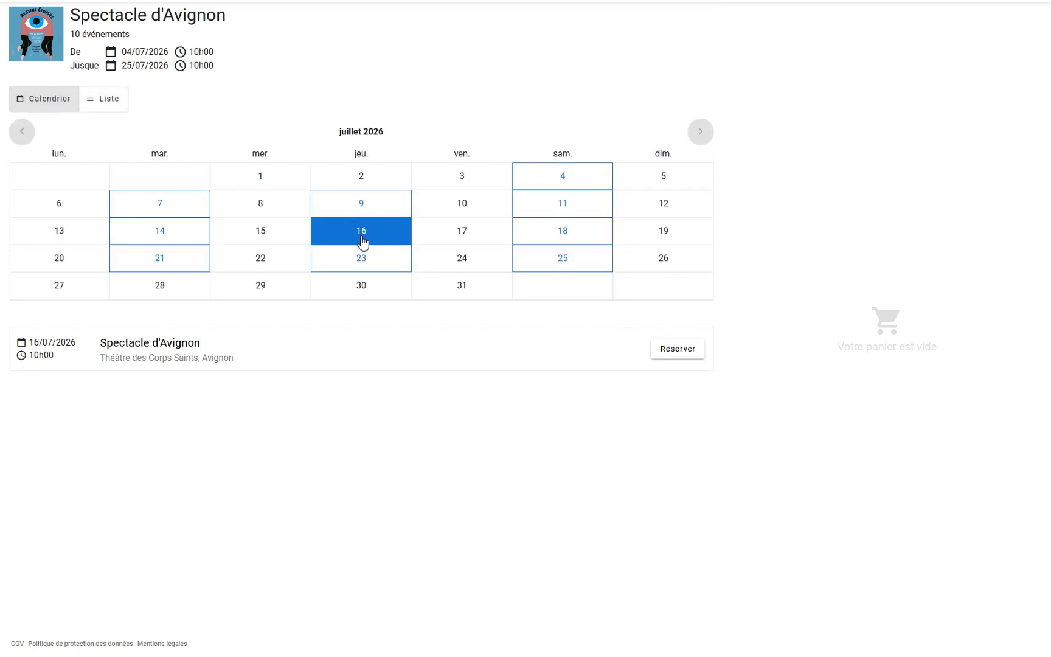
{"action": "left_click", "coordinate": [697, 352]}
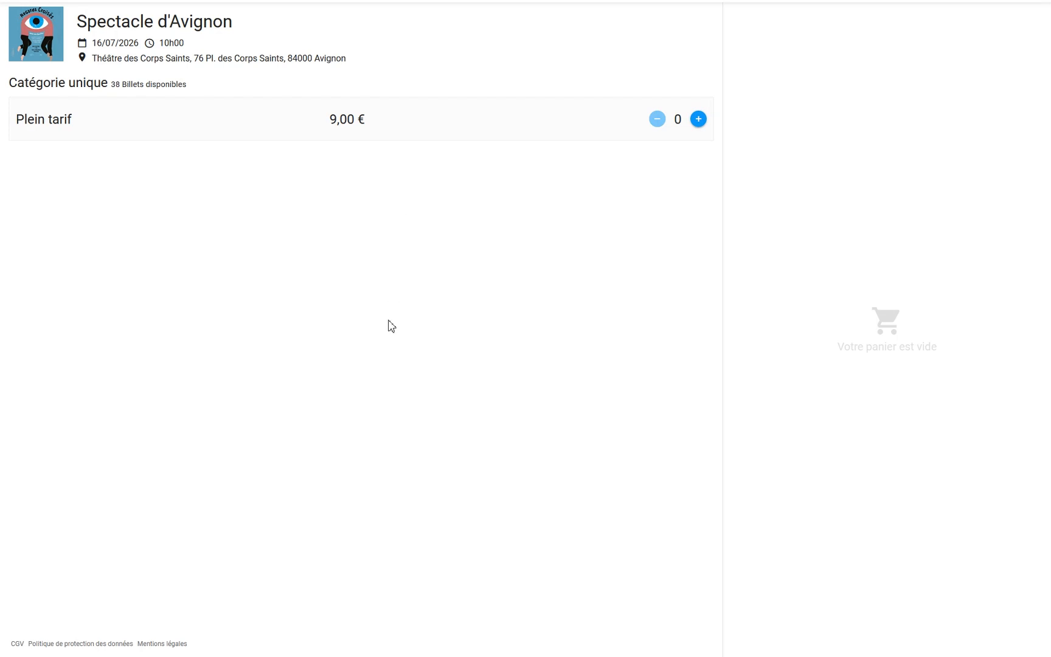
Add two Plein tarif tickets (18,00 €) and choose buying with the customer's name and e-mail
{"action": "left_click", "coordinate": [701, 122]}
{"action": "left_click", "coordinate": [701, 122]}
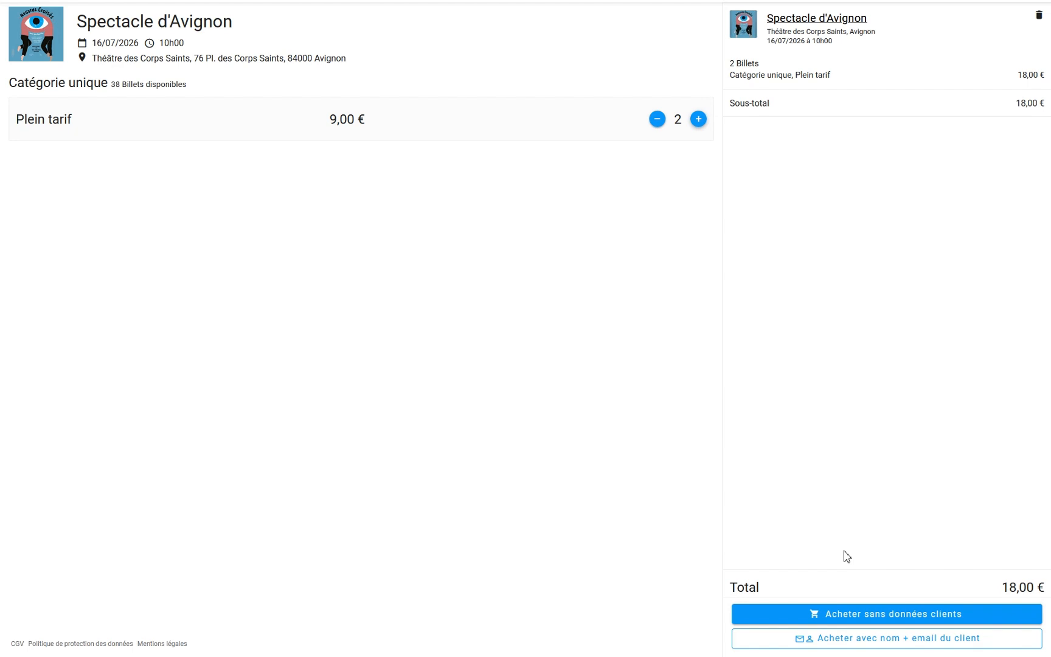
{"action": "left_click", "coordinate": [856, 615]}
{"action": "left_click", "coordinate": [884, 643]}
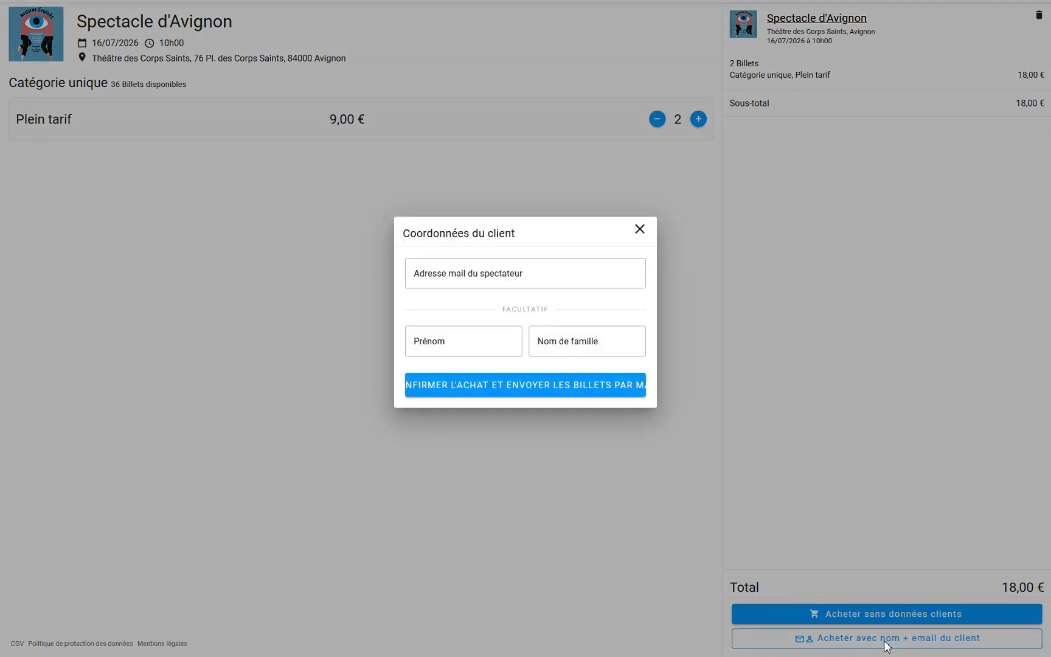
Enter the spectator's e-mail address, first name and family name in the customer form
{"action": "left_click", "coordinate": [595, 279]}
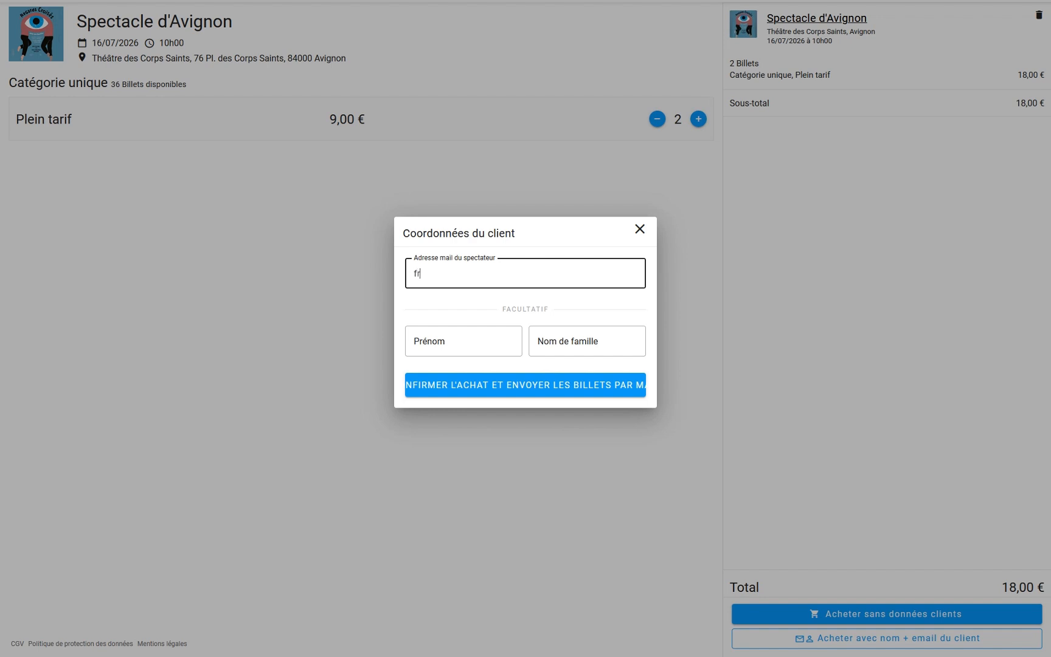
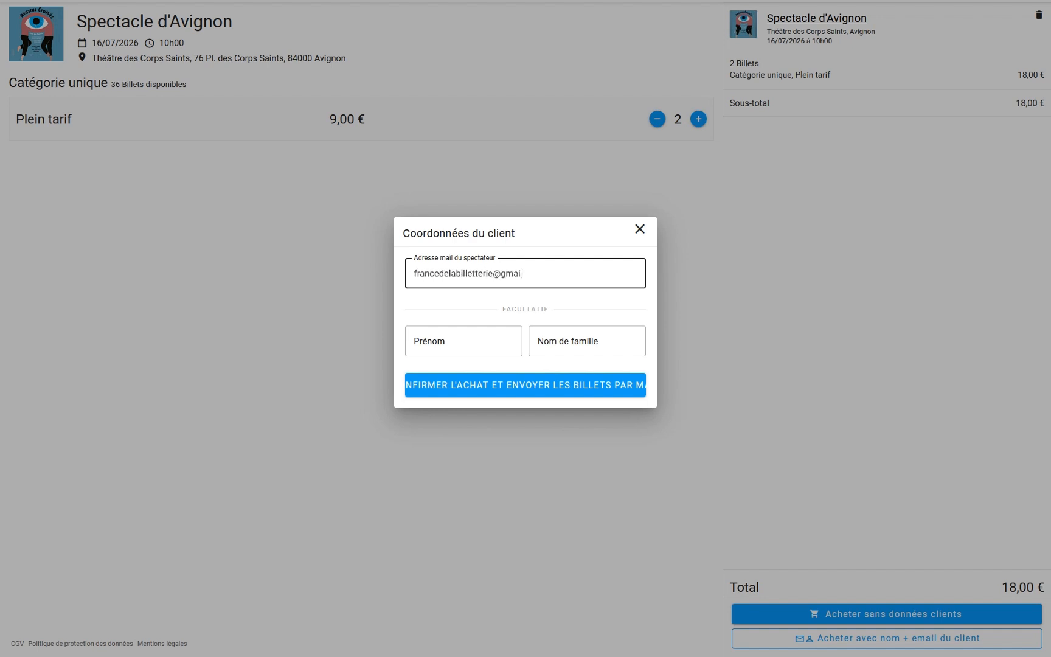
{"action": "left_click", "coordinate": [484, 340]}
{"action": "type", "text": "France"}
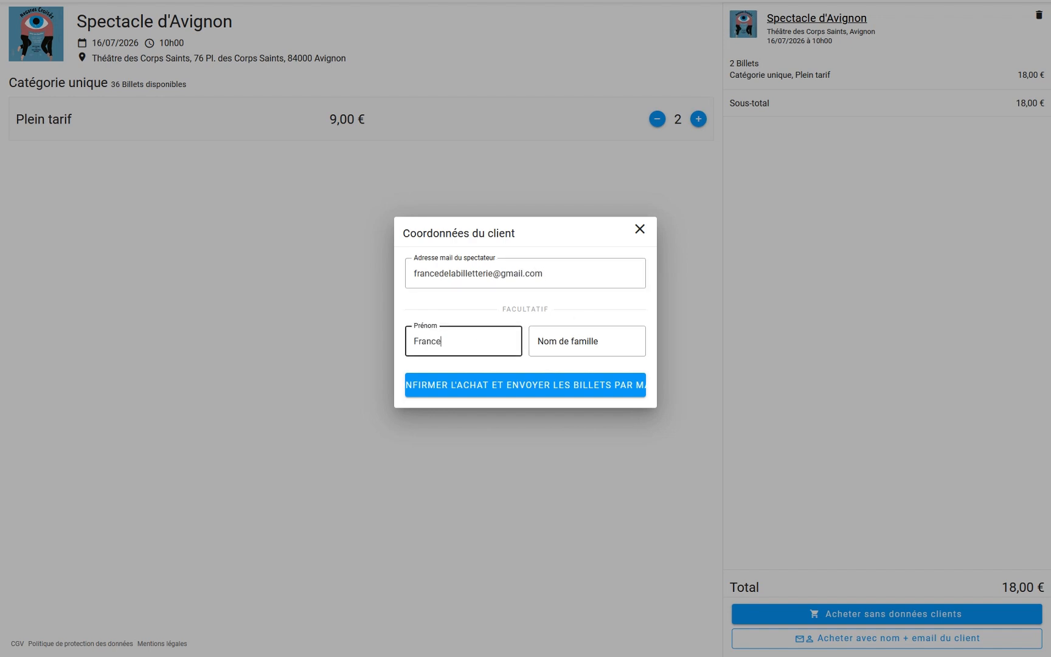
{"action": "left_click", "coordinate": [557, 345]}
{"action": "type", "text": "De La "}
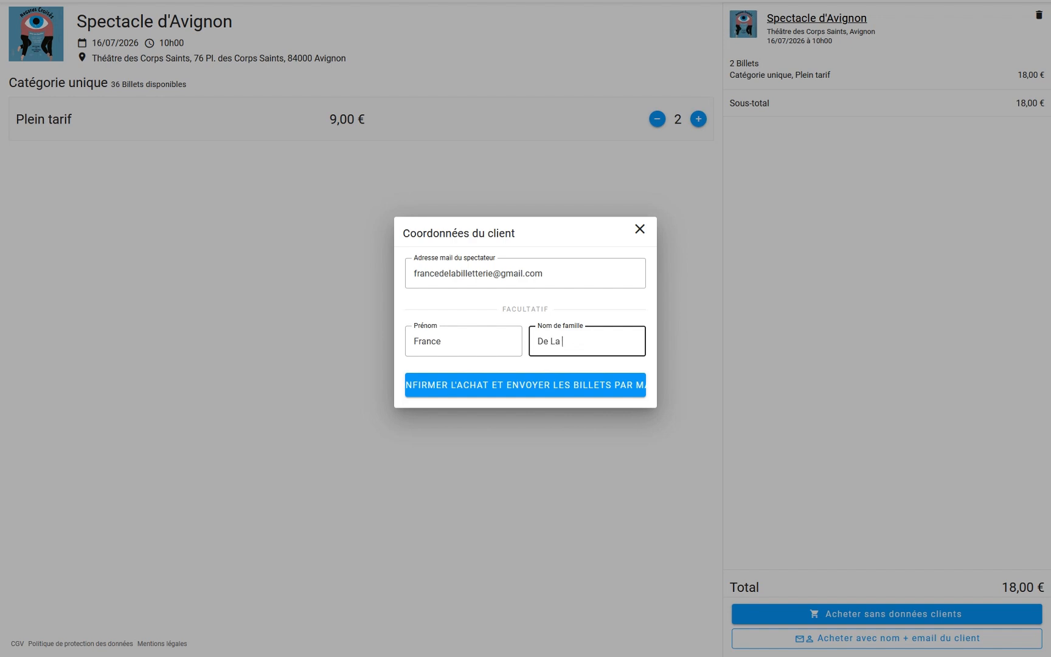
{"action": "type", "text": "Billetterie"}
Confirm the 18,00 € purchase with Espèces as payment method, then start the next order
{"action": "left_click", "coordinate": [499, 390]}
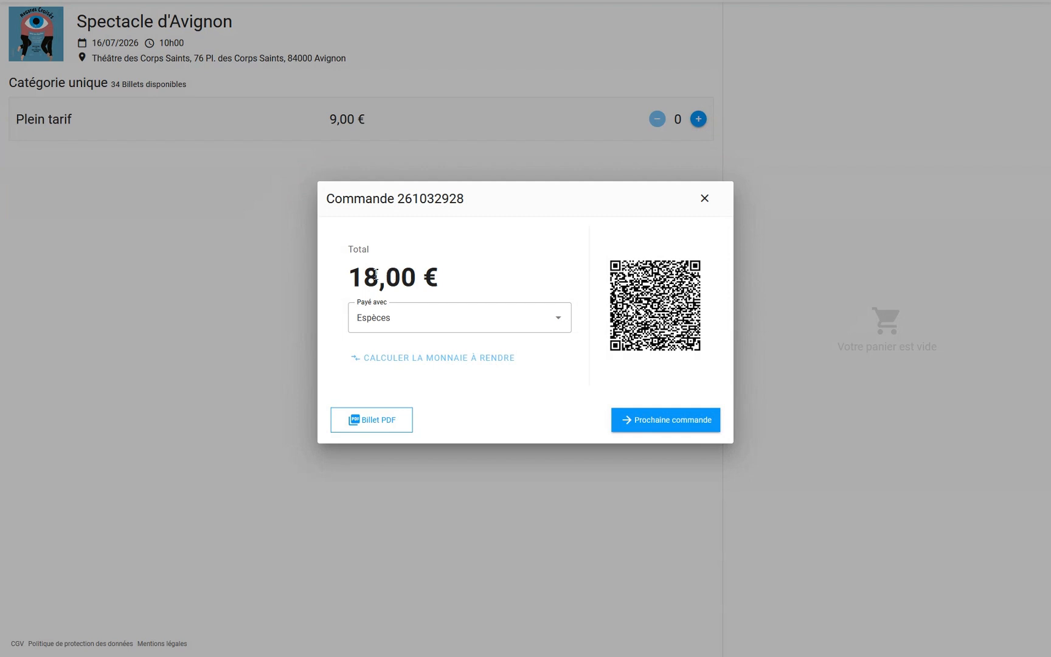
{"action": "left_click", "coordinate": [554, 323]}
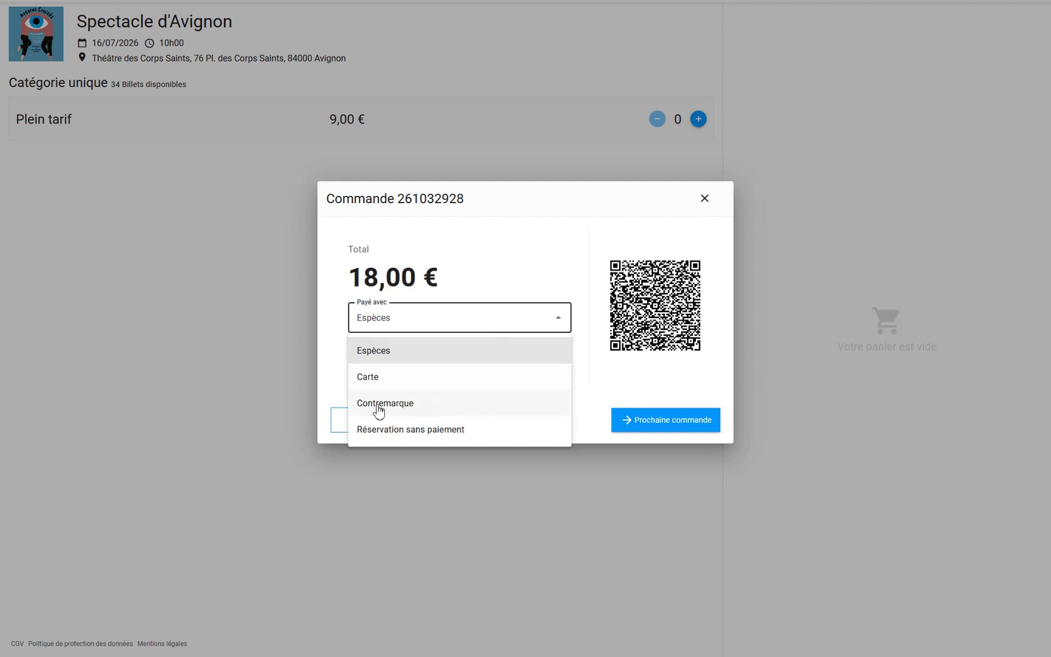
{"action": "left_click", "coordinate": [527, 288]}
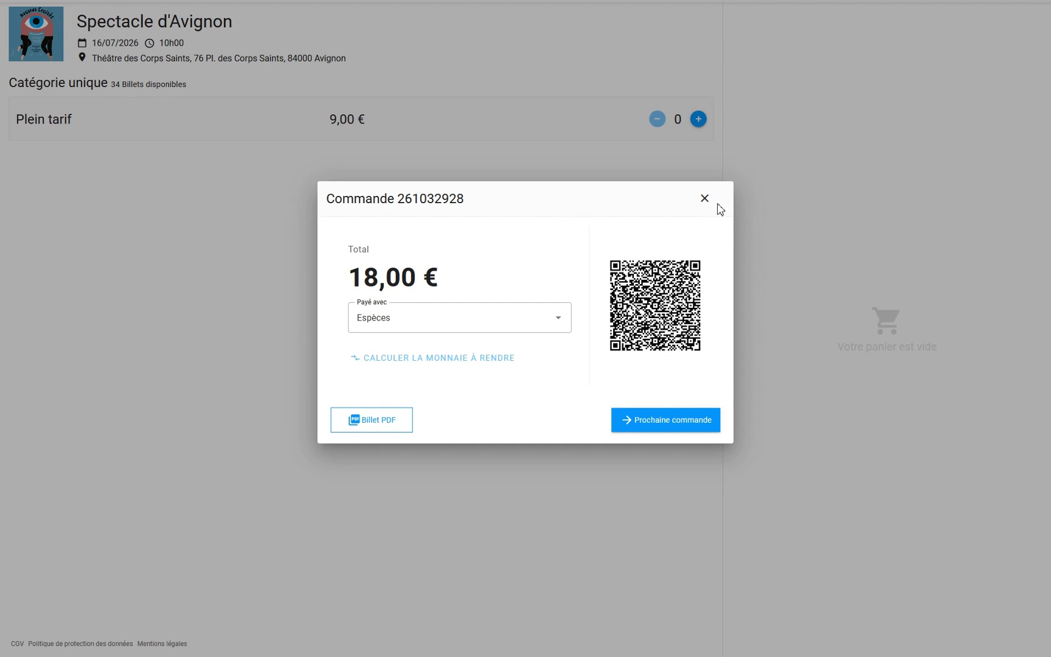
{"action": "left_click", "coordinate": [659, 425]}
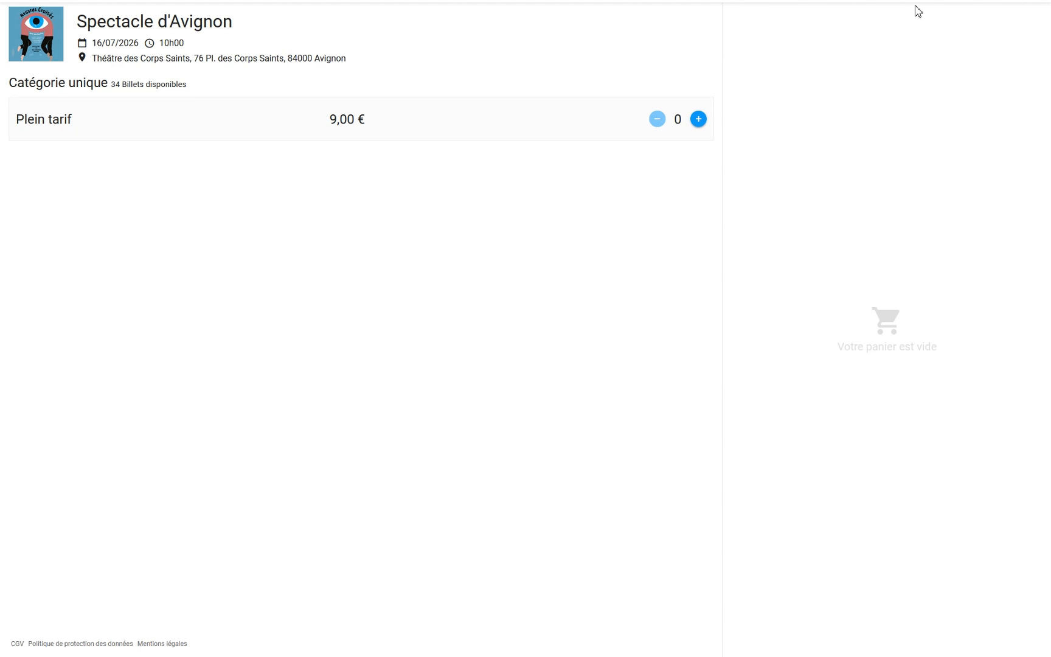
Check the 90-day statistics (21 tickets, 268,16 €) and the Vendeur filter, then go back to events
{"action": "mouse_move", "coordinate": [904, 1]}
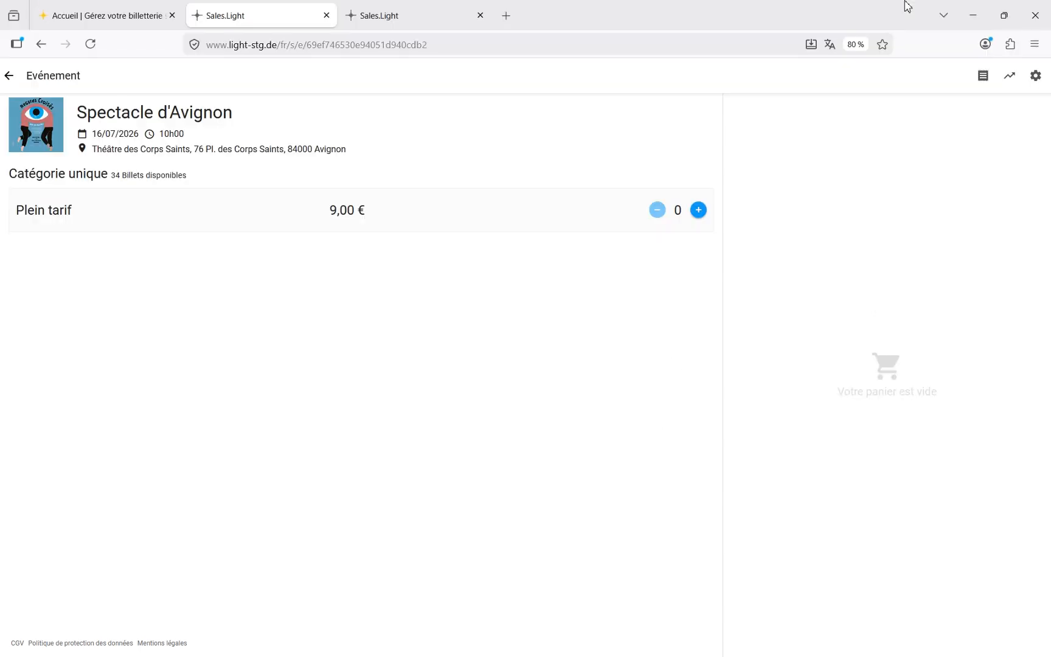
{"action": "left_click", "coordinate": [1007, 85]}
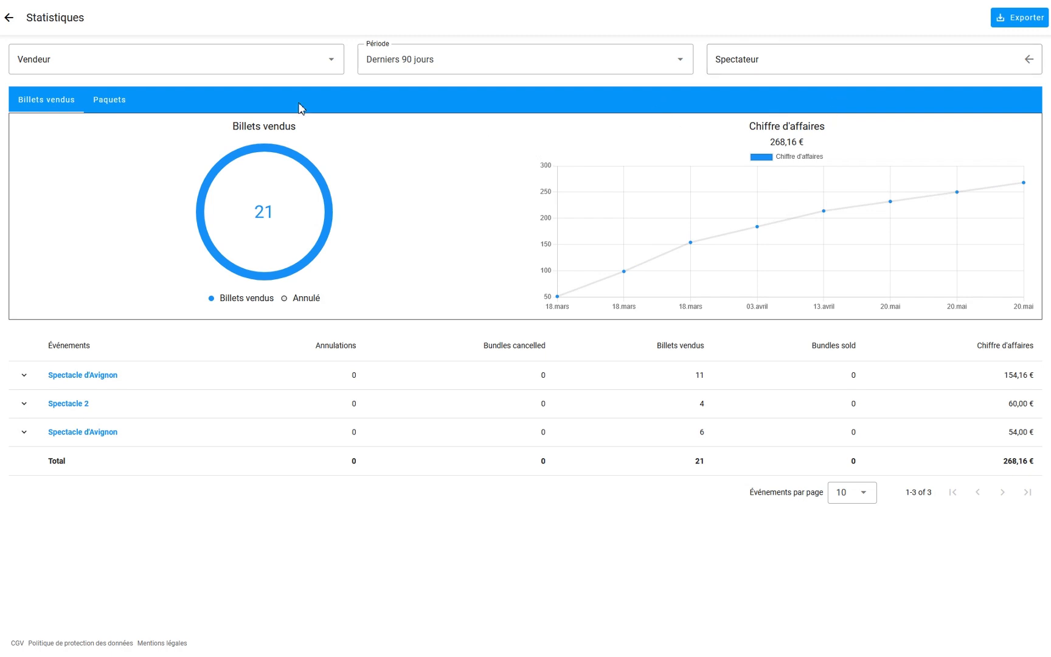
{"action": "left_click", "coordinate": [320, 67]}
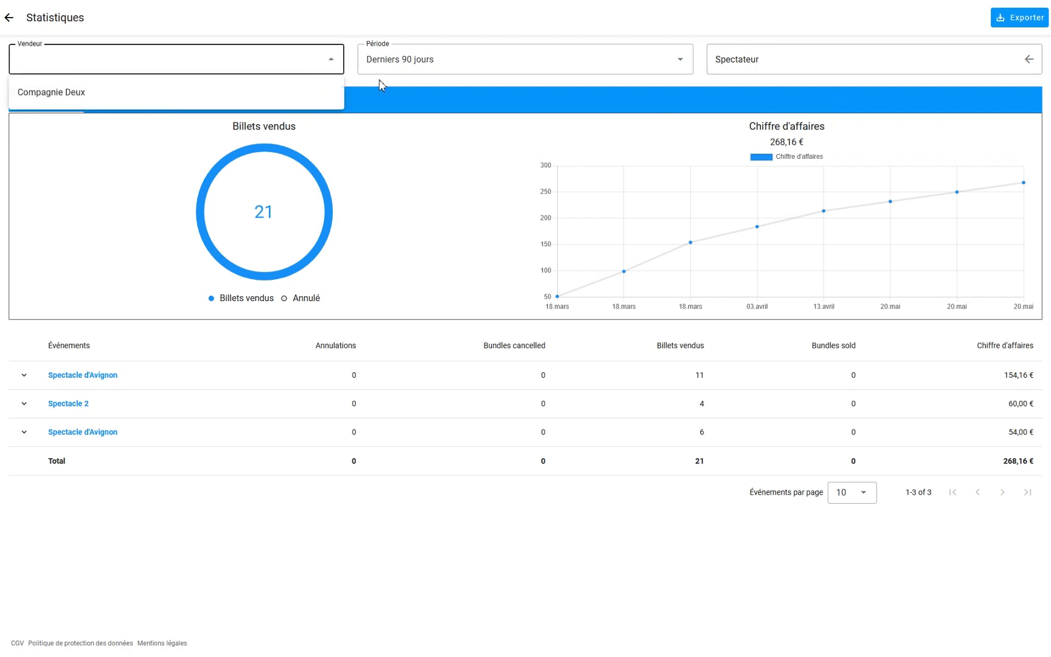
{"action": "left_click", "coordinate": [399, 83]}
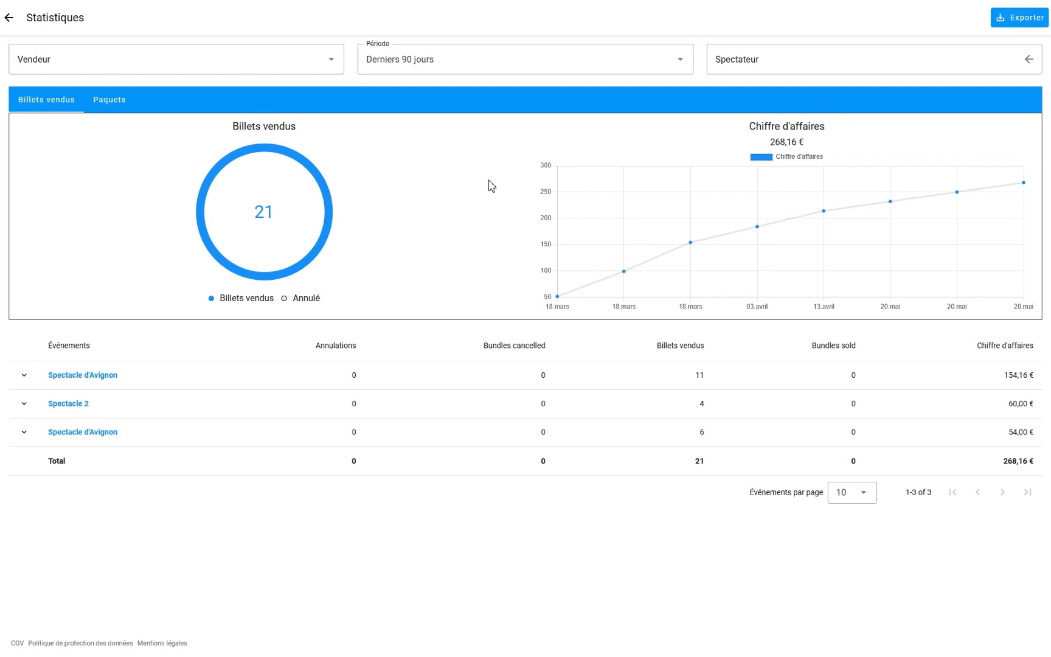
{"action": "left_click", "coordinate": [10, 18]}
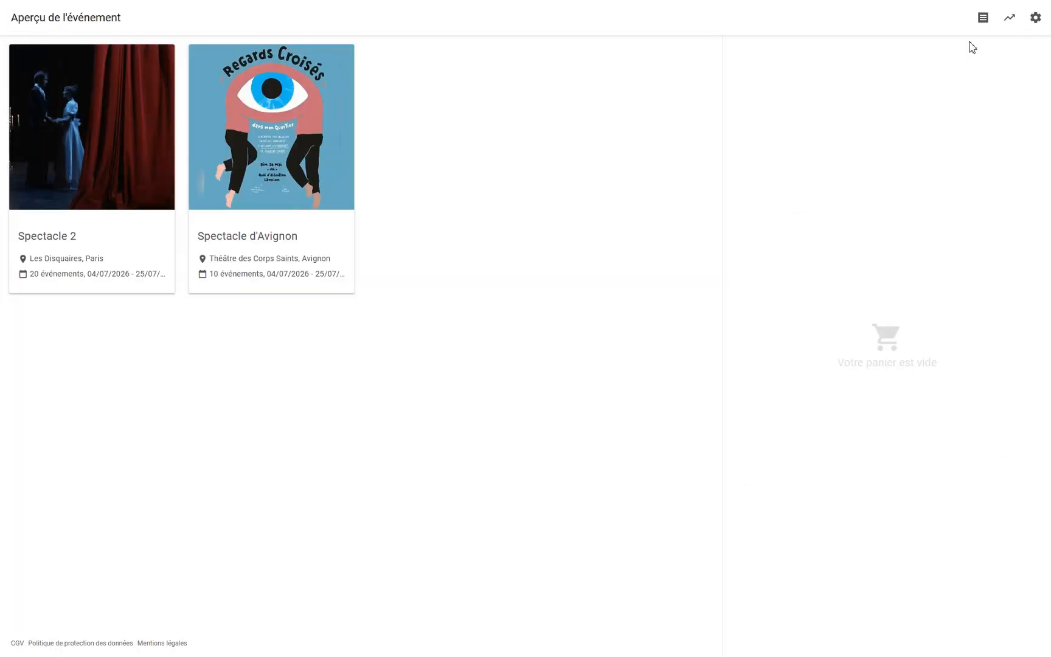
{"action": "left_click", "coordinate": [983, 18]}
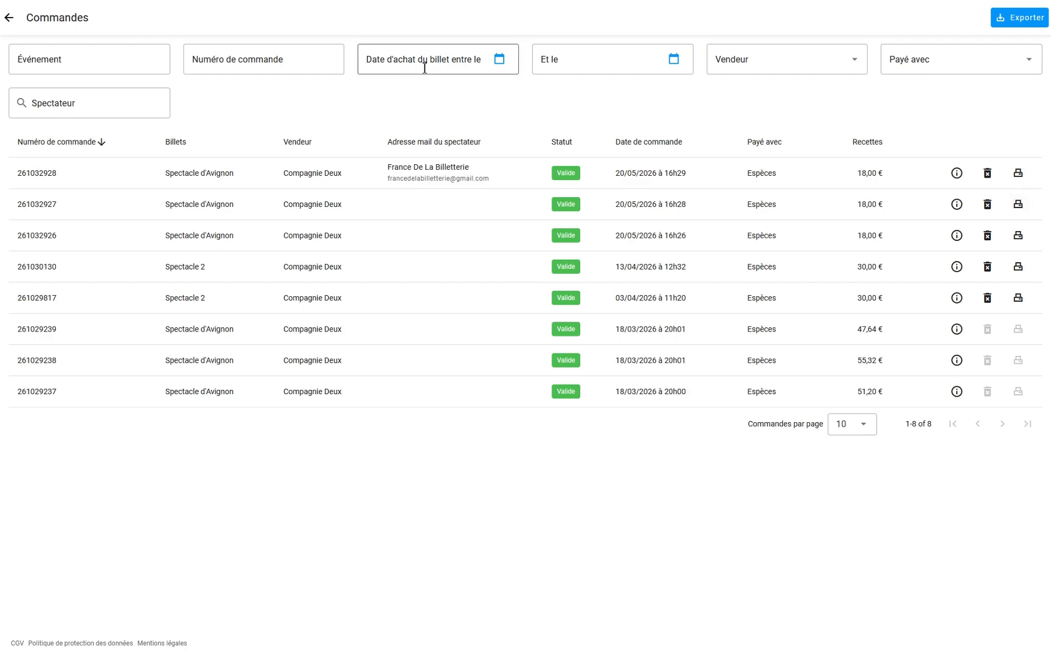
{"action": "left_click", "coordinate": [8, 77]}
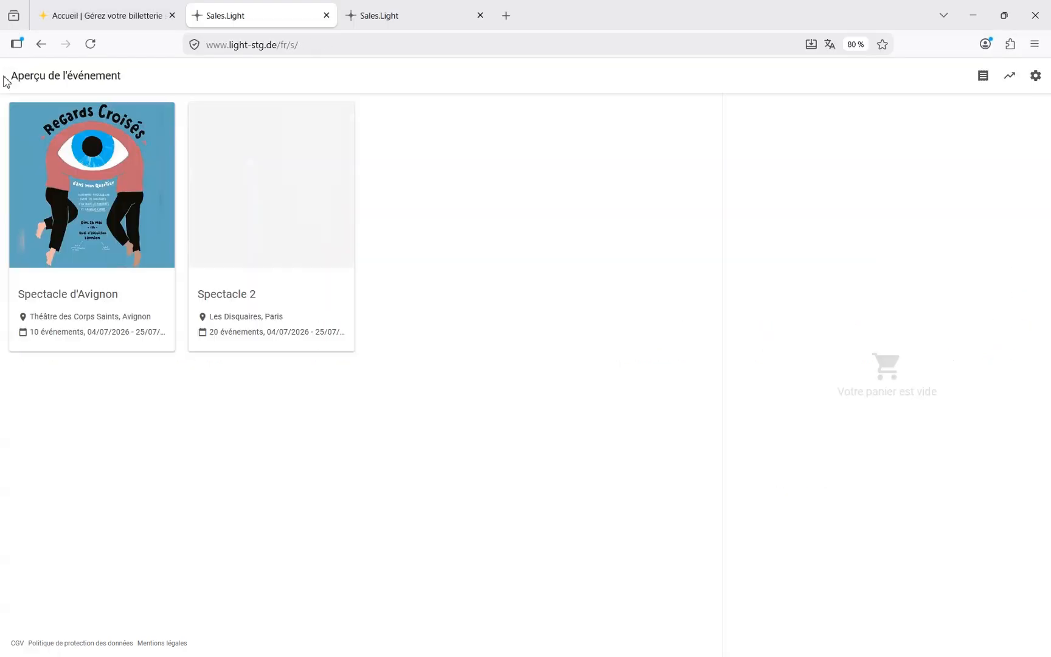
{"action": "left_click", "coordinate": [1035, 18]}
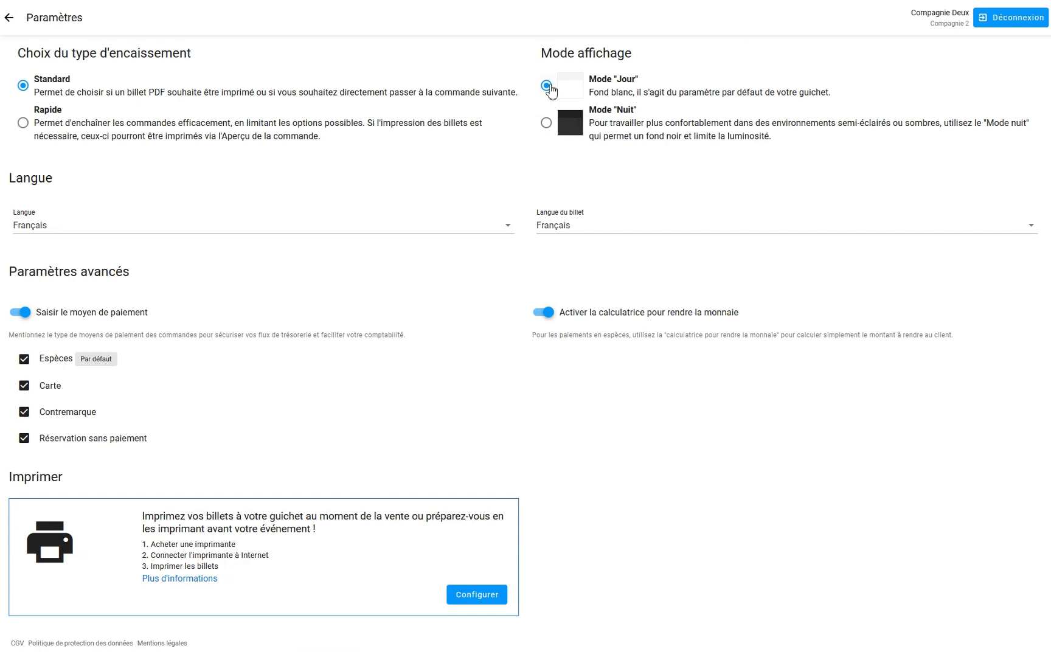
{"action": "left_click", "coordinate": [546, 123]}
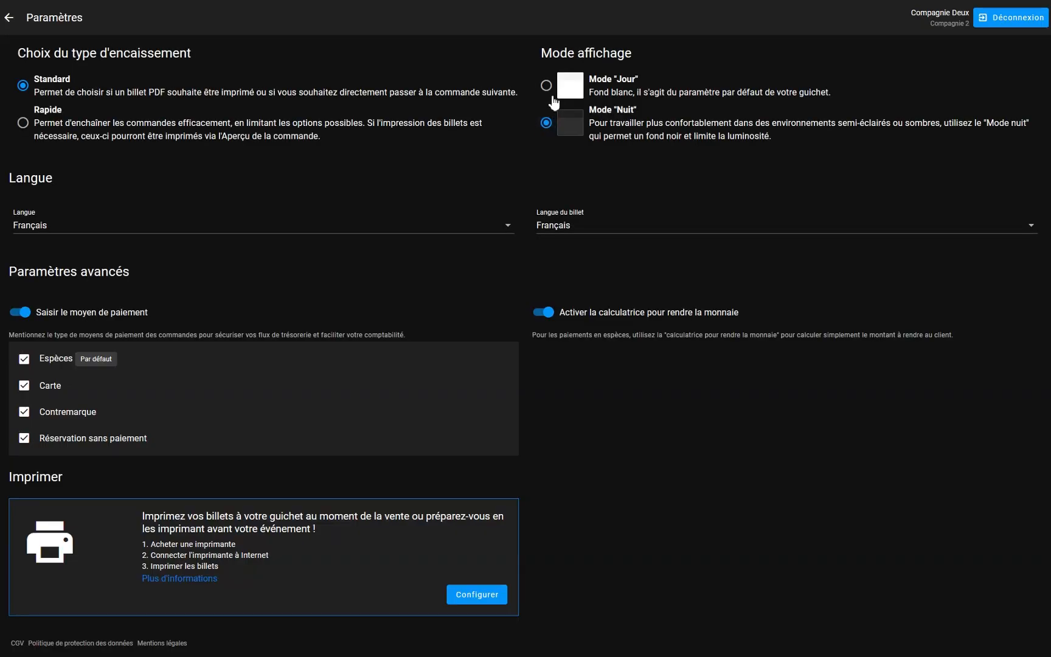
{"action": "left_click", "coordinate": [546, 86]}
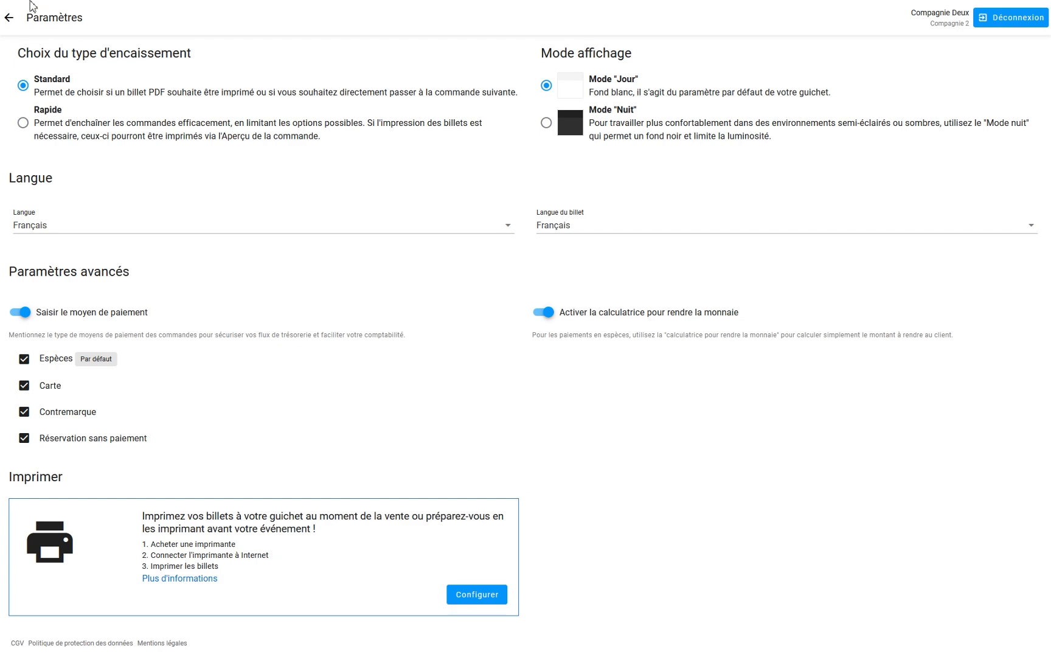
{"action": "left_click", "coordinate": [7, 76]}
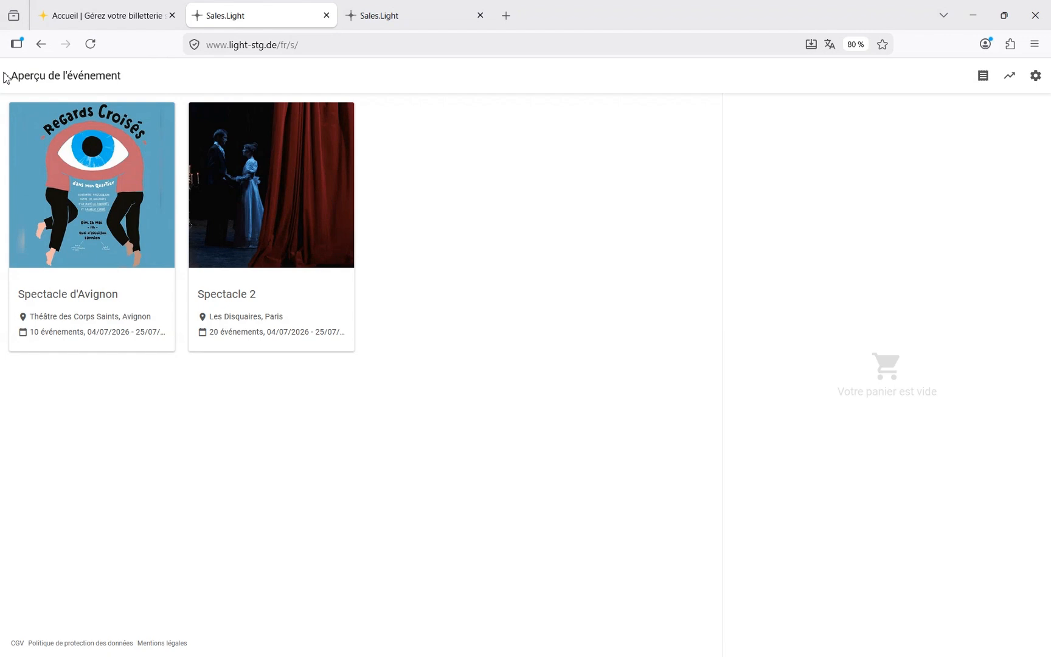